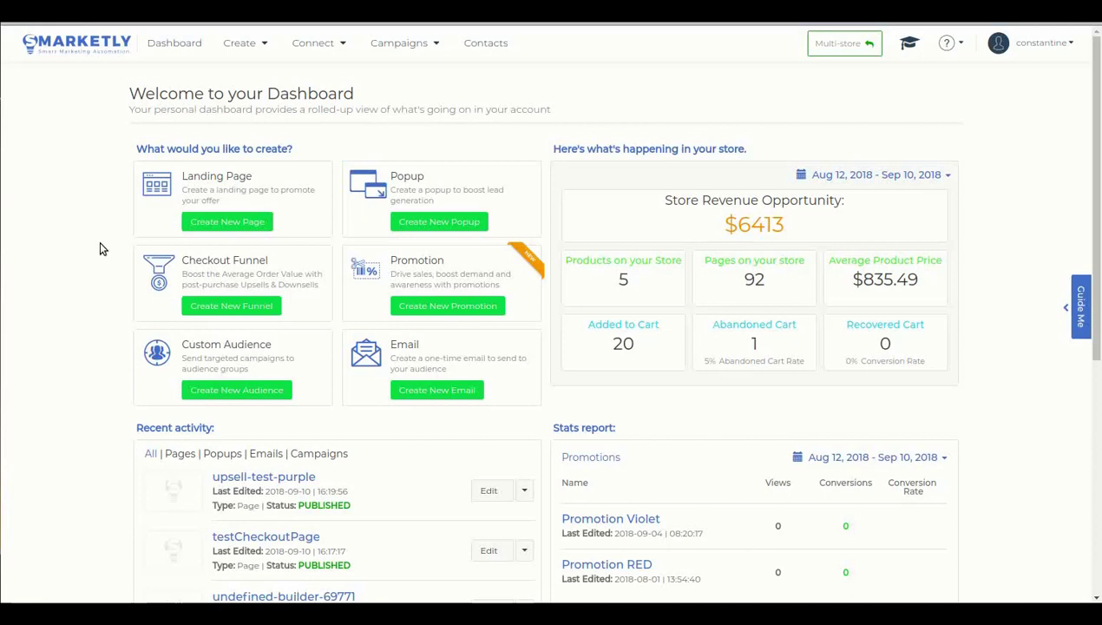
Open the One-page checkout & One-click upsell settings from the Connect menu
left_click(315, 45)
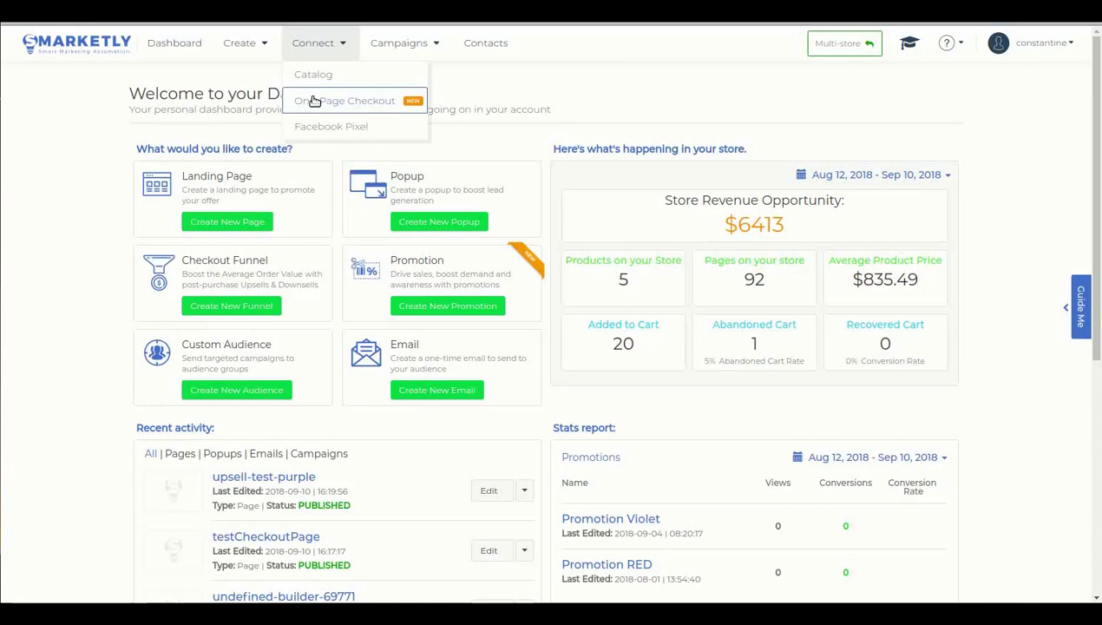
left_click(314, 108)
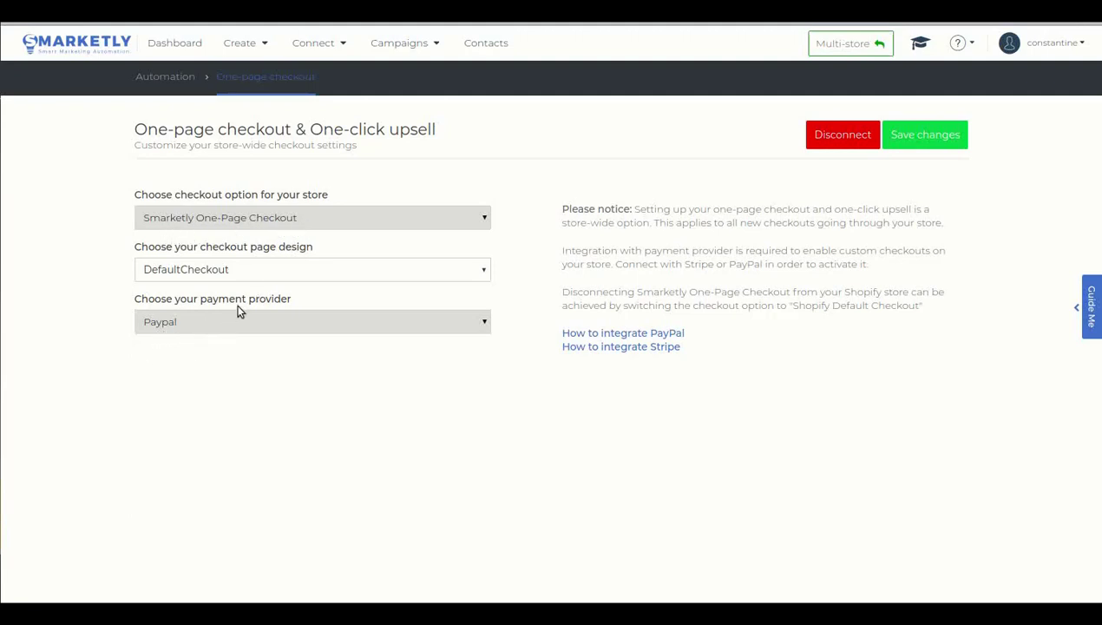
Open the Checkout Funnel that upsells upsell-test-purple after Yellow Audio Headphones
left_click(423, 44)
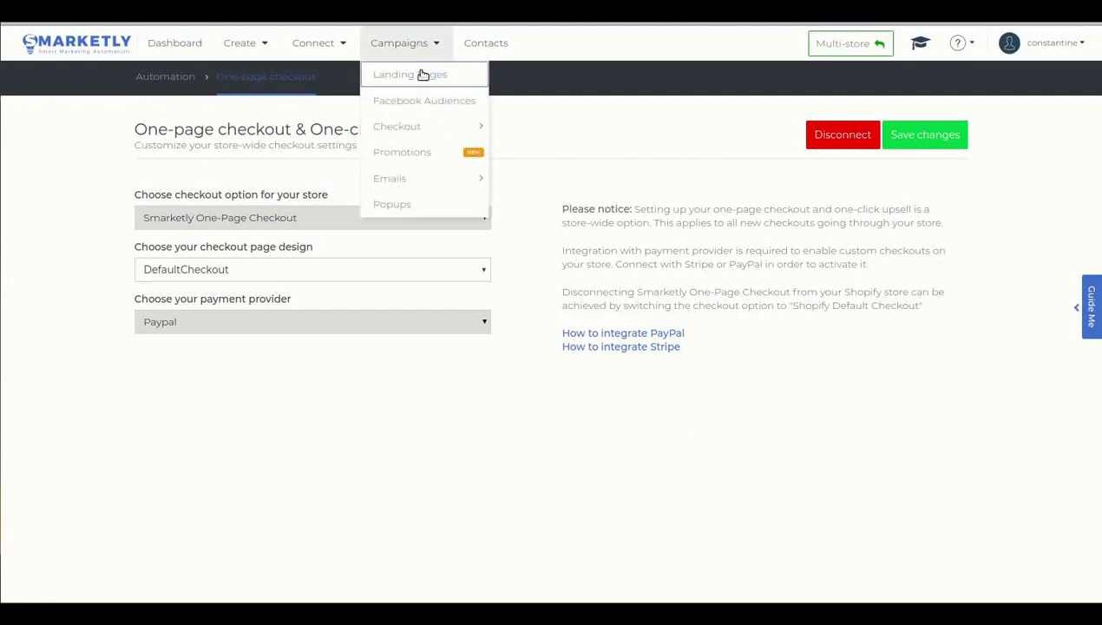
mouse_move(425, 133)
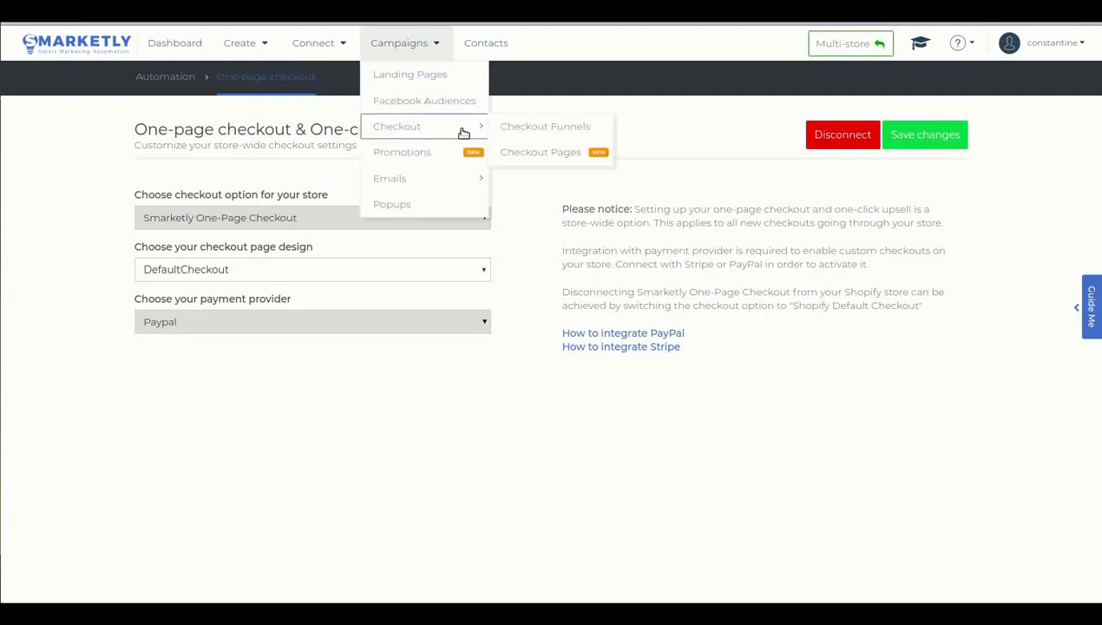
left_click(513, 132)
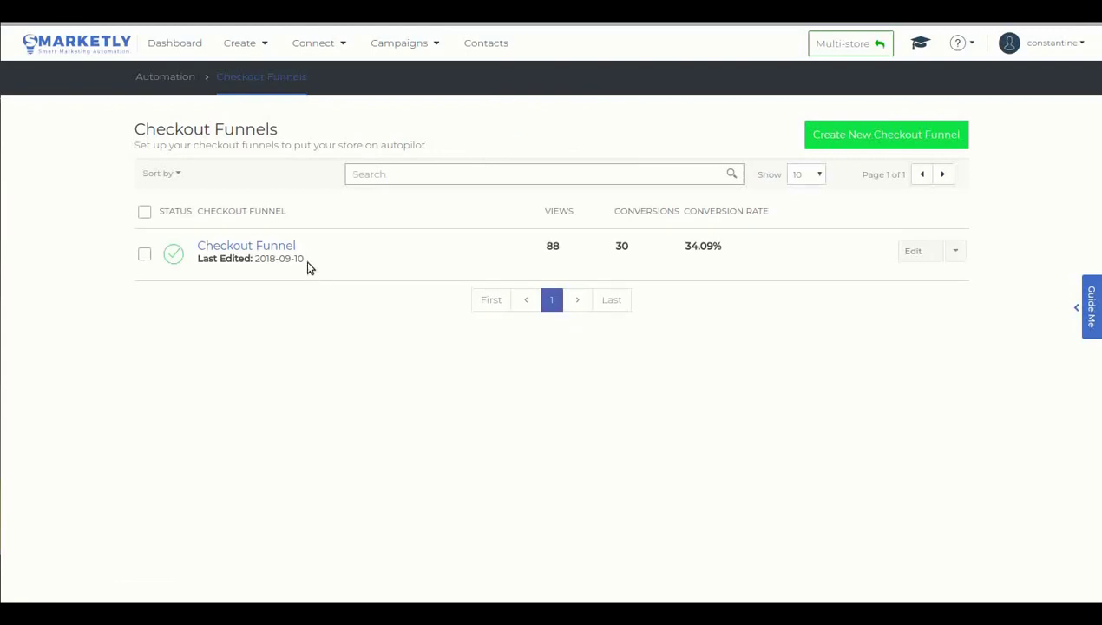
left_click(291, 248)
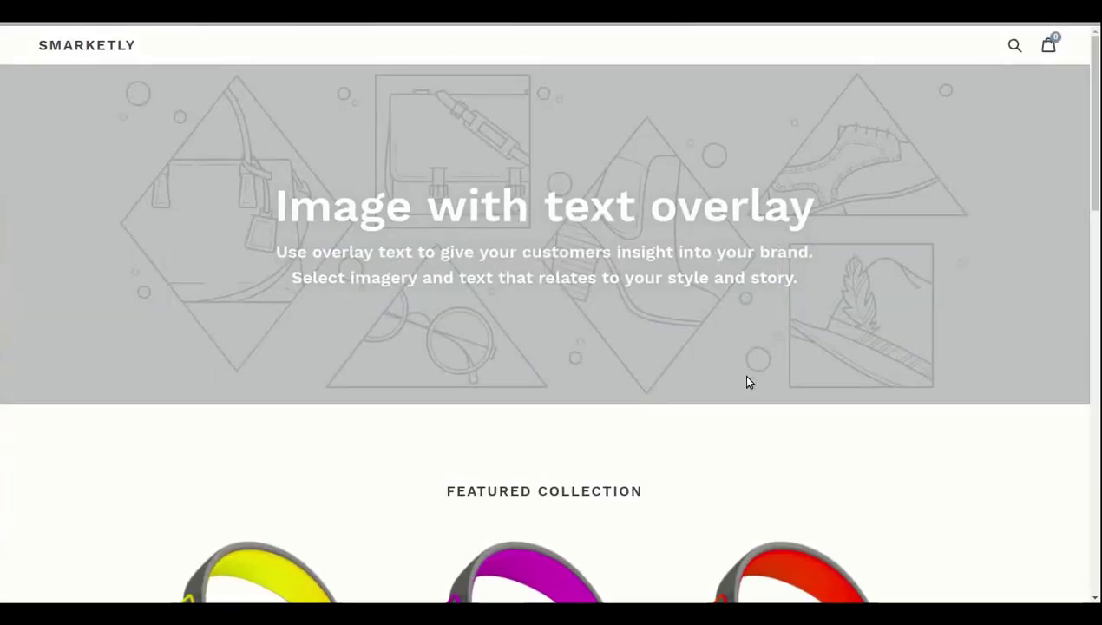
Add Yellow Audio Headphones (Blue / XS, $899.00) to the cart and check out
scroll(746, 375, "down", 5)
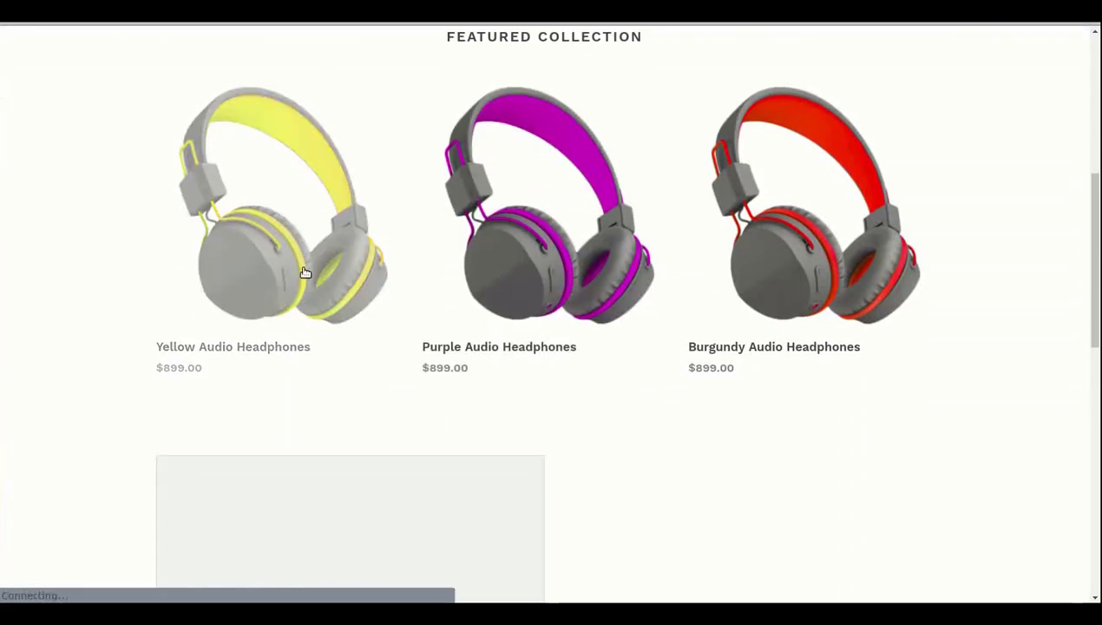
left_click(295, 352)
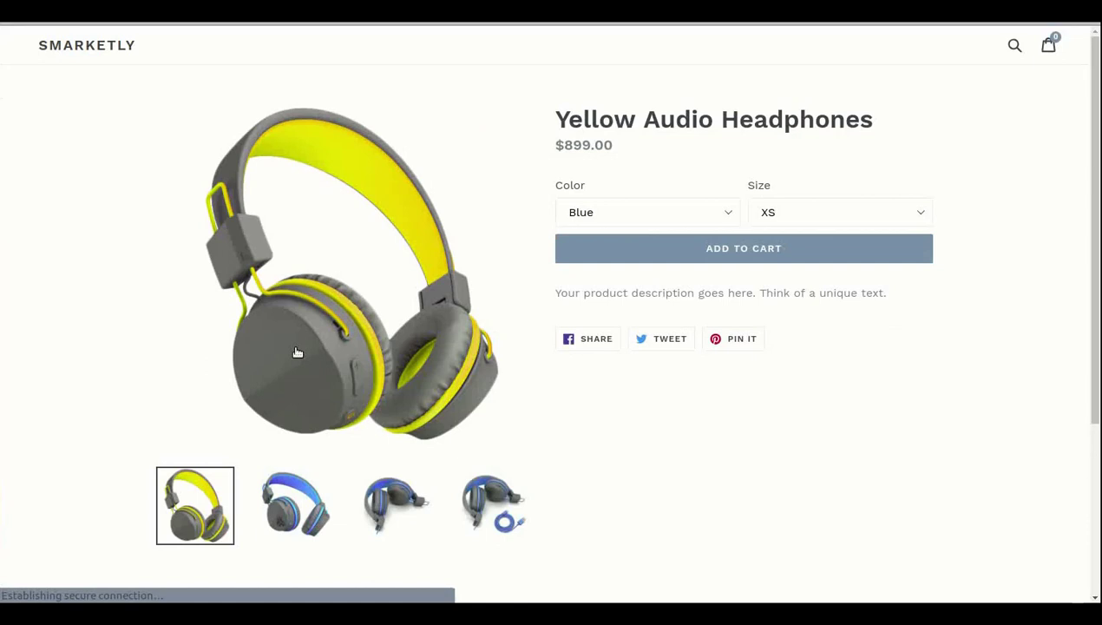
left_click(641, 243)
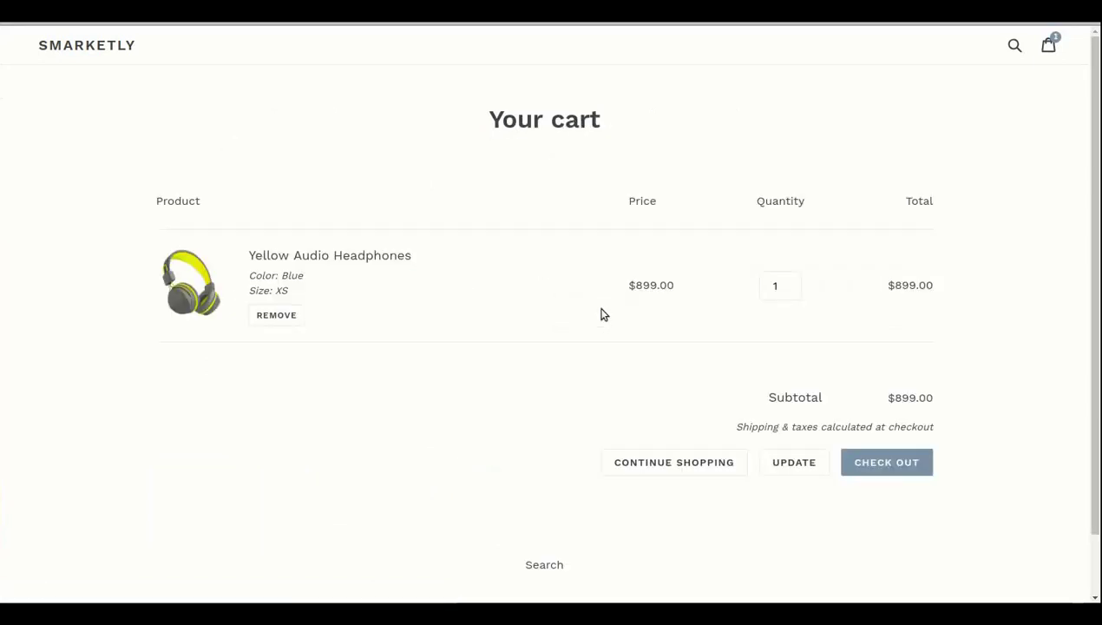
left_click(861, 461)
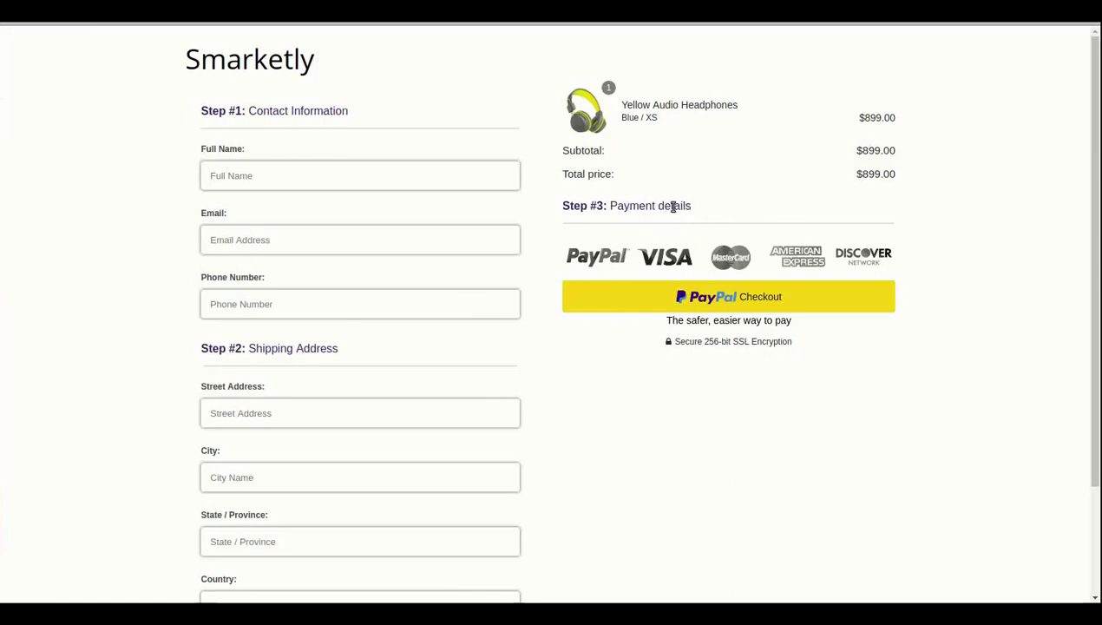
Fill in the buyer's full name, e-mail address and phone number
left_click(344, 177)
type("Te")
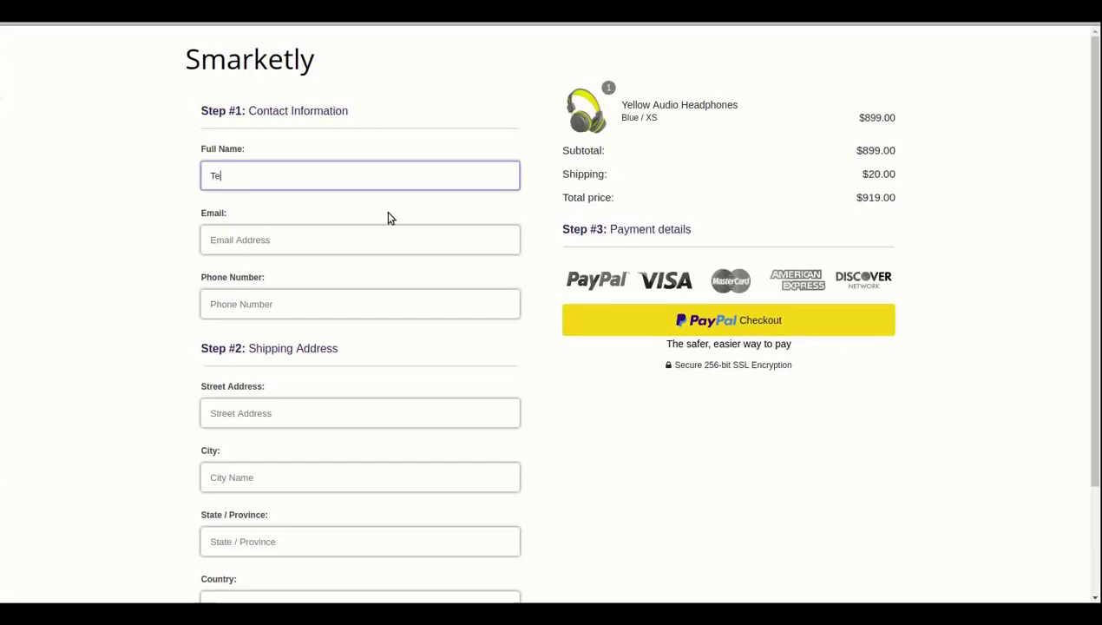
type("st user")
key("Tab")
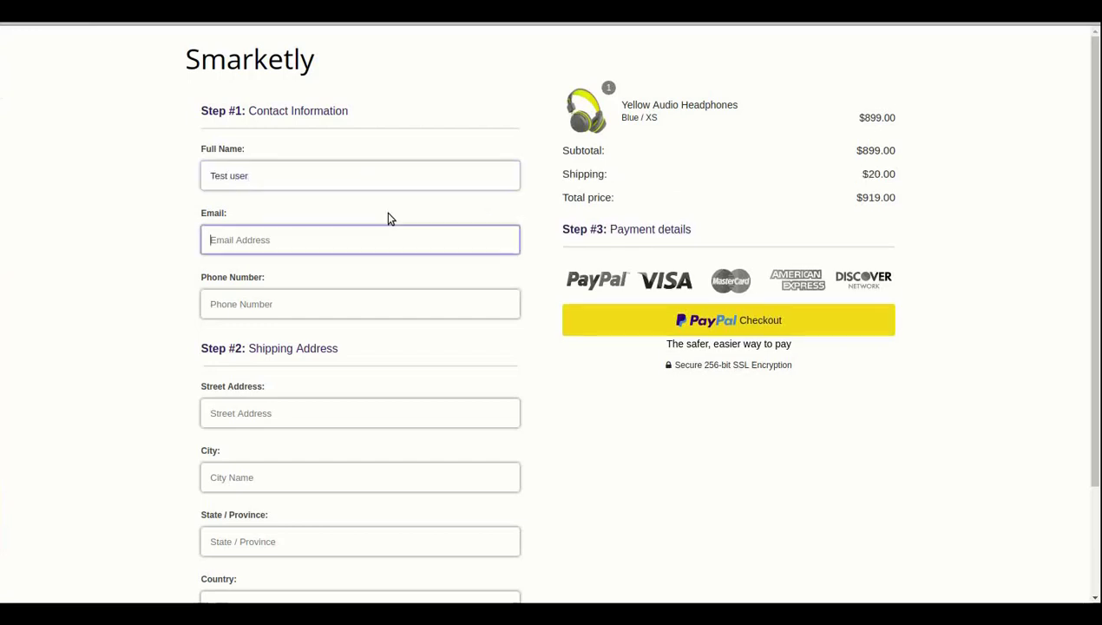
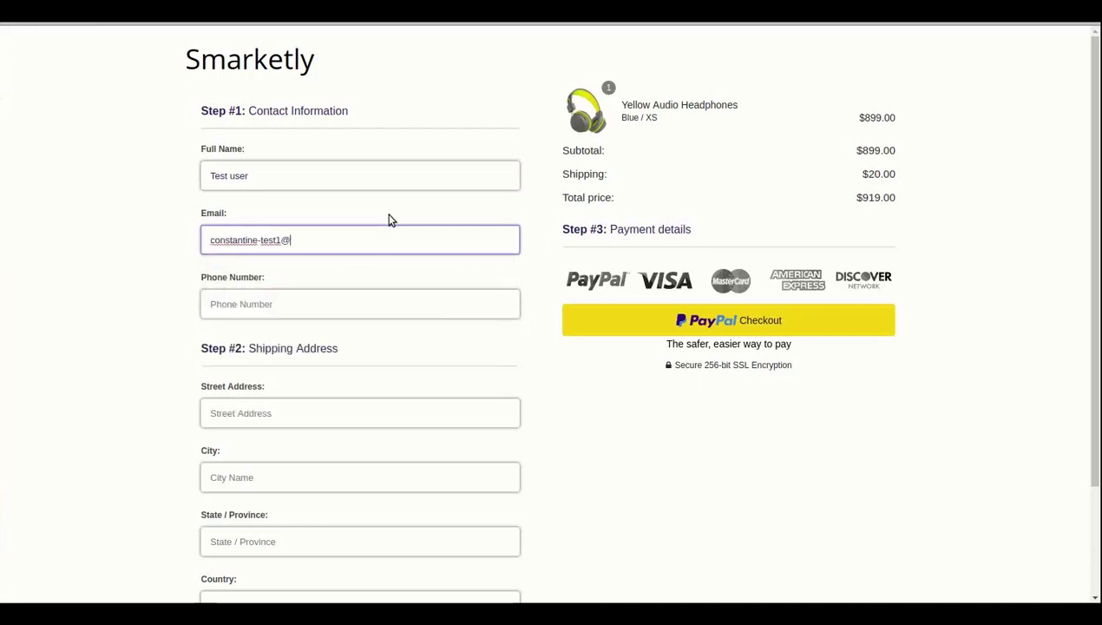
key("Tab")
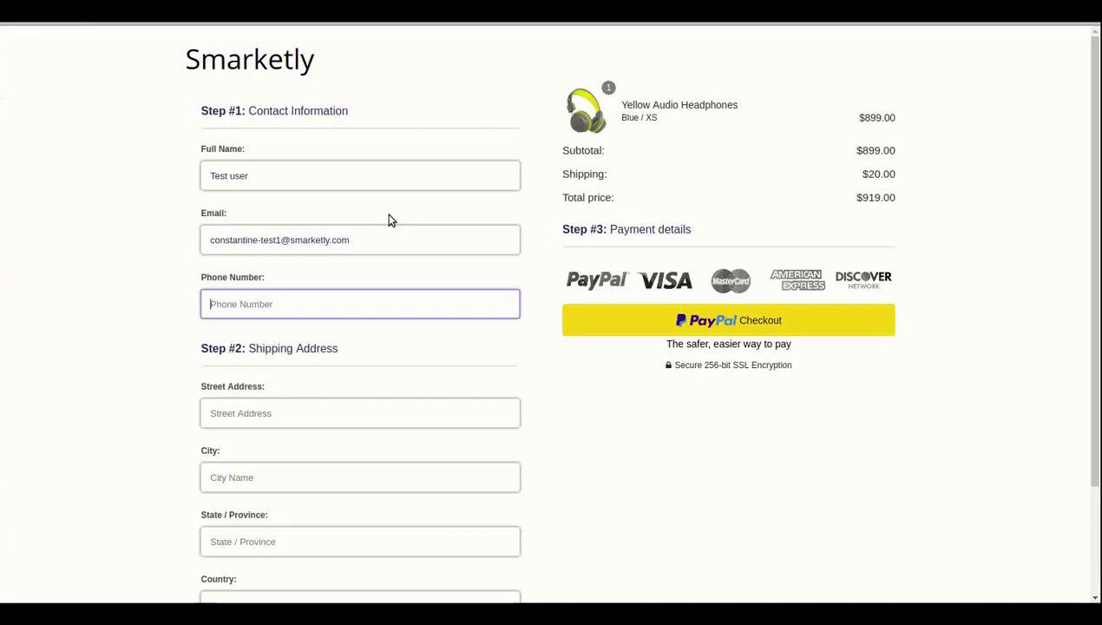
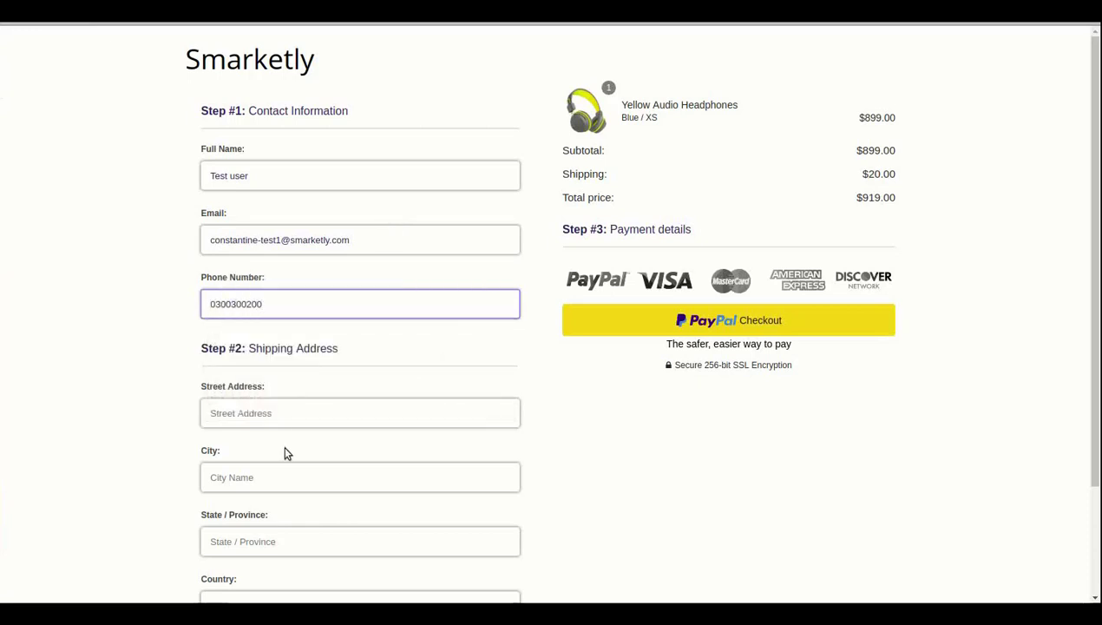
Autofill the shipping address from a saved entry, adding $20.00 shipping for $919.00 total
left_click(290, 418)
left_click(227, 437)
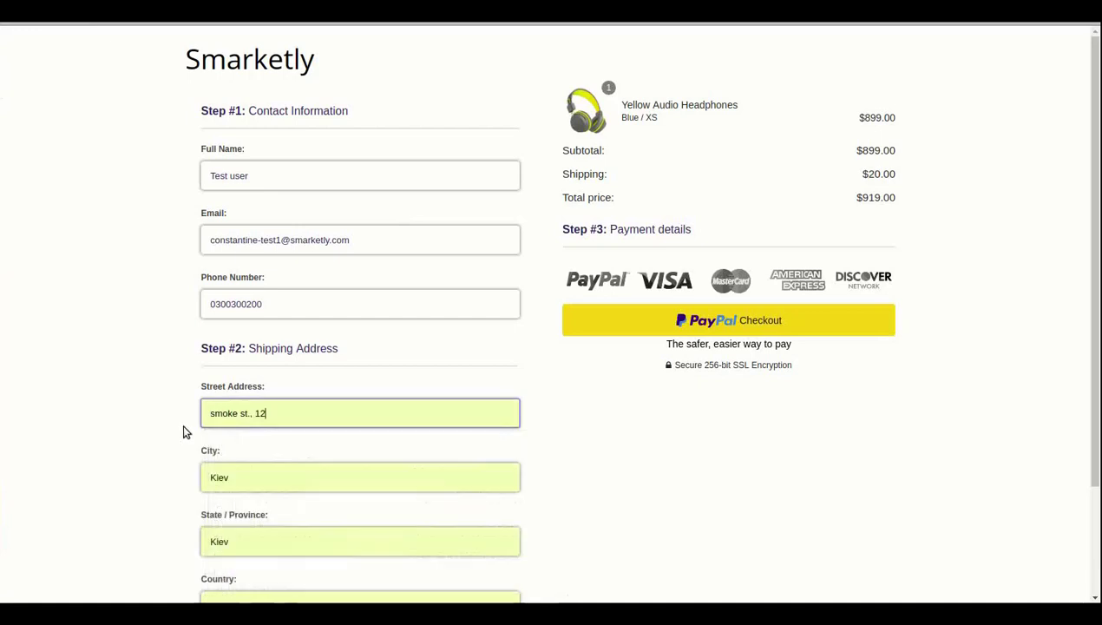
scroll(182, 430, "down", 2)
scroll(744, 513, "up", 3)
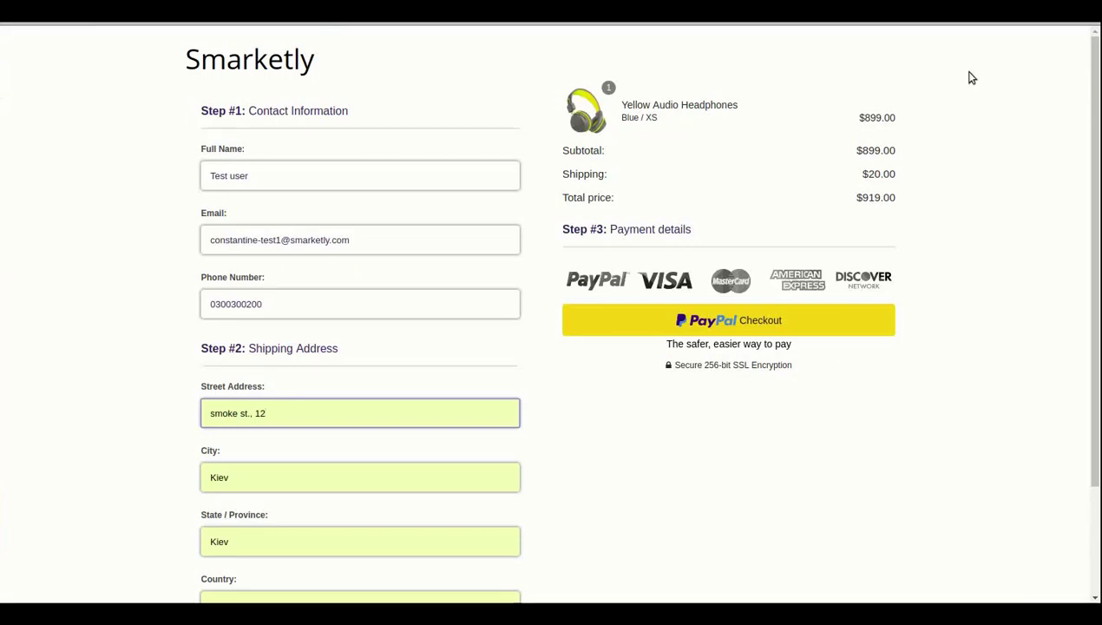
left_click_drag(851, 177, 899, 181)
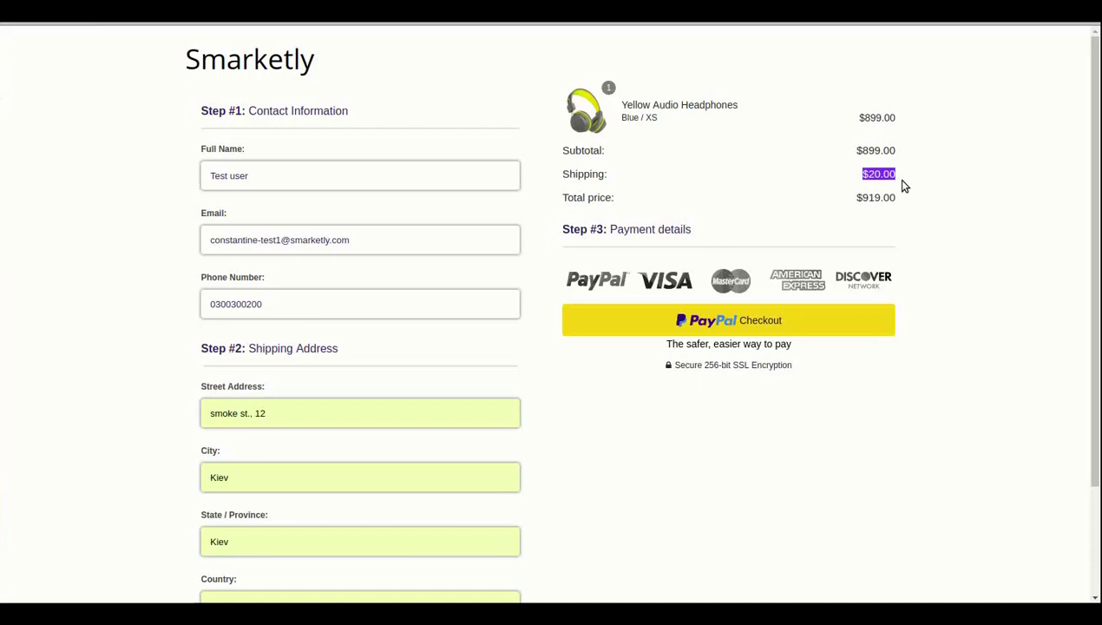
left_click(899, 184)
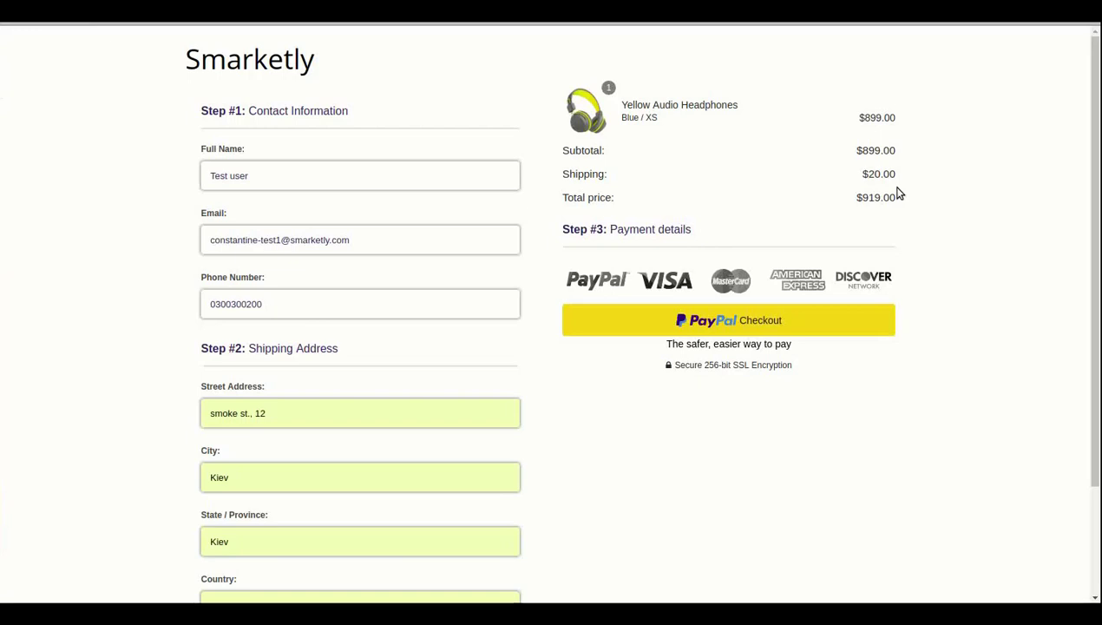
Log in to the buyer's PayPal account and pay the $919.00 USD order
left_click(810, 332)
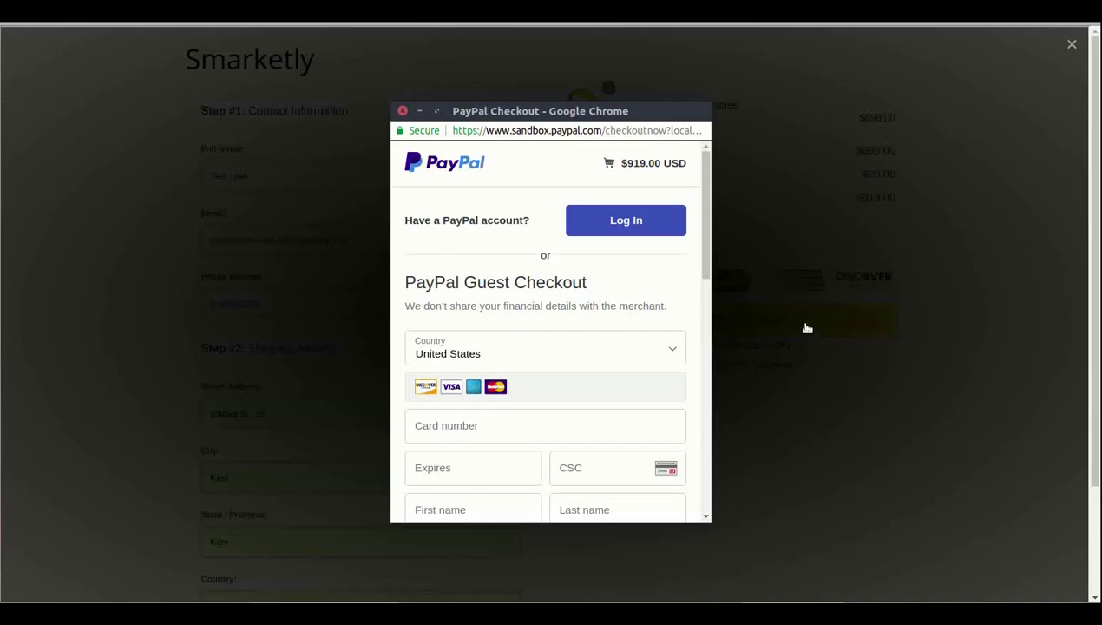
left_click(658, 228)
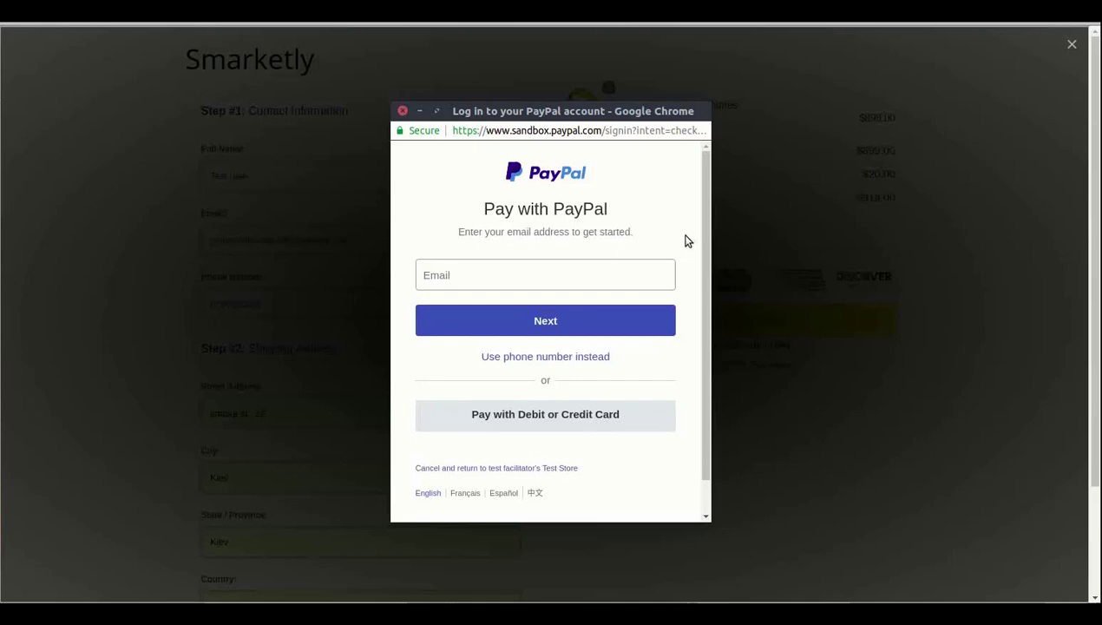
left_click(607, 274)
left_click(521, 297)
left_click(607, 320)
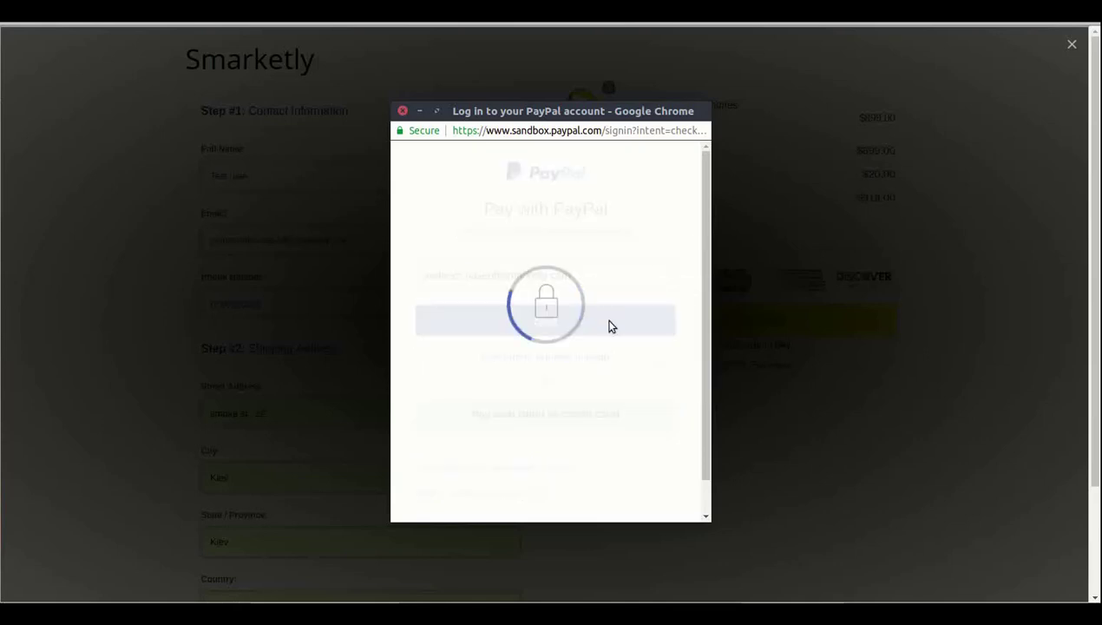
type("•••••••••••")
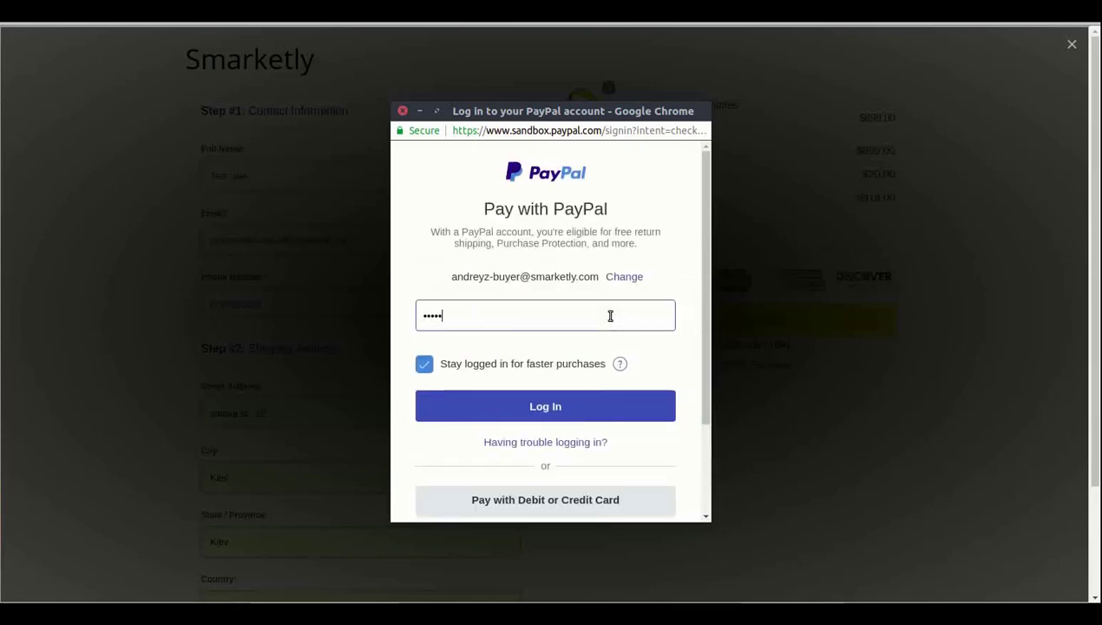
left_click(558, 415)
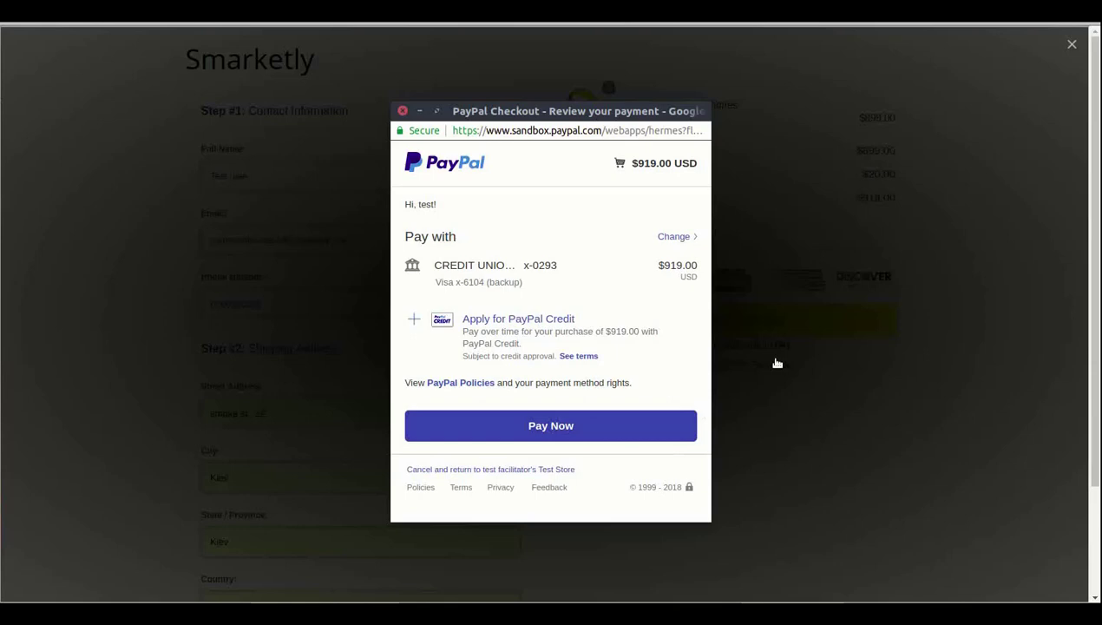
left_click(607, 431)
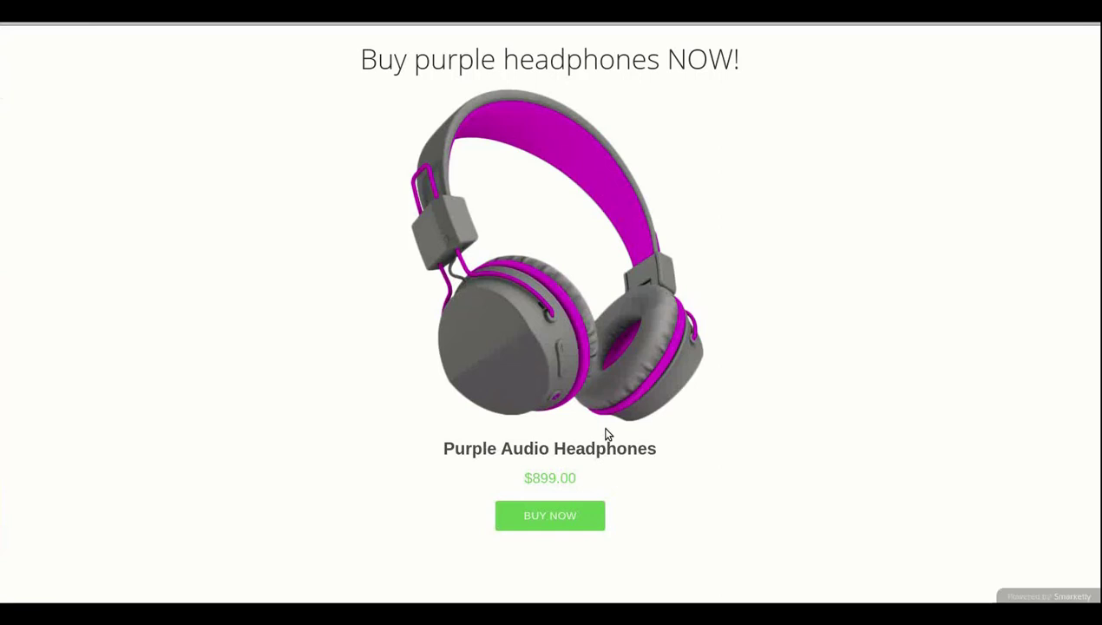
Buy the Purple Audio Headphones upsell and pay $899.00 through PayPal
left_click(590, 517)
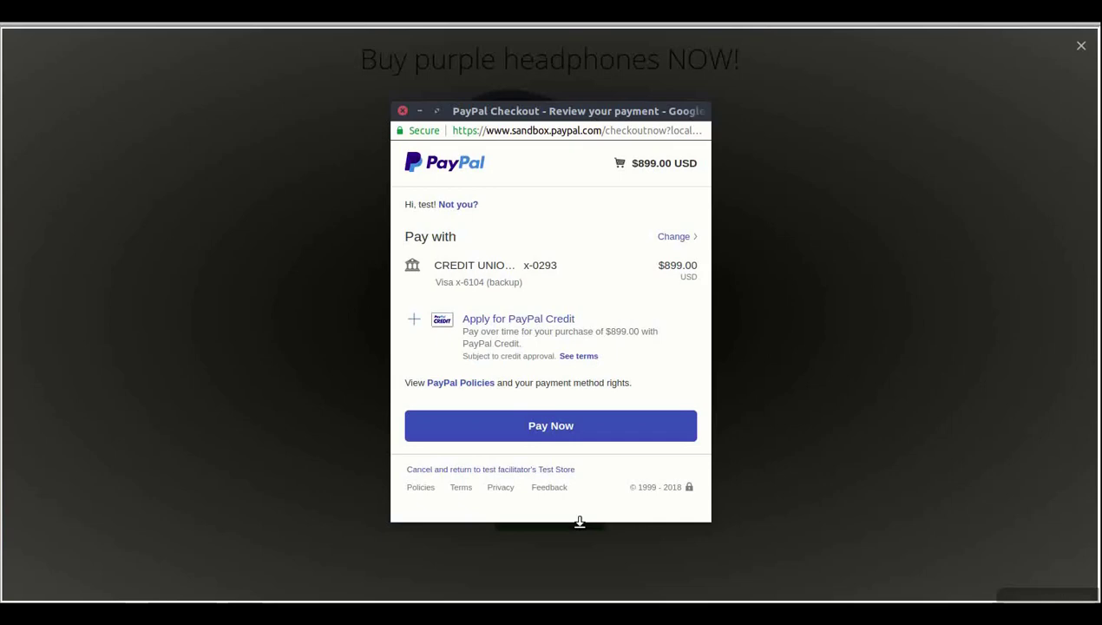
left_click(655, 431)
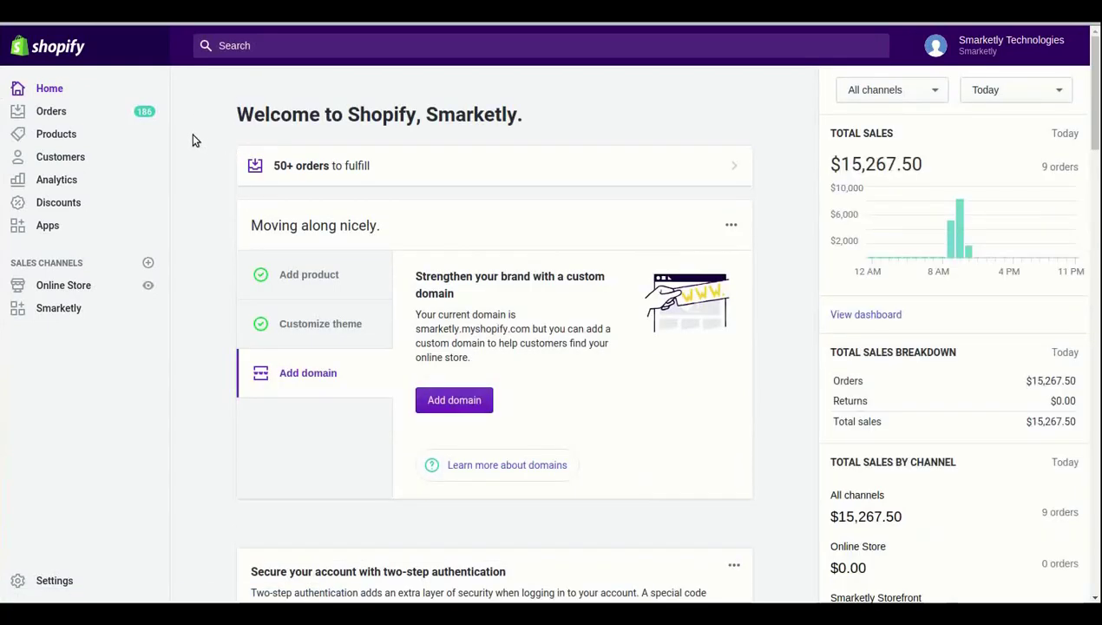
Open order #1192 and highlight the $899.00 Purple and Yellow Audio Headphones line totals
left_click(121, 118)
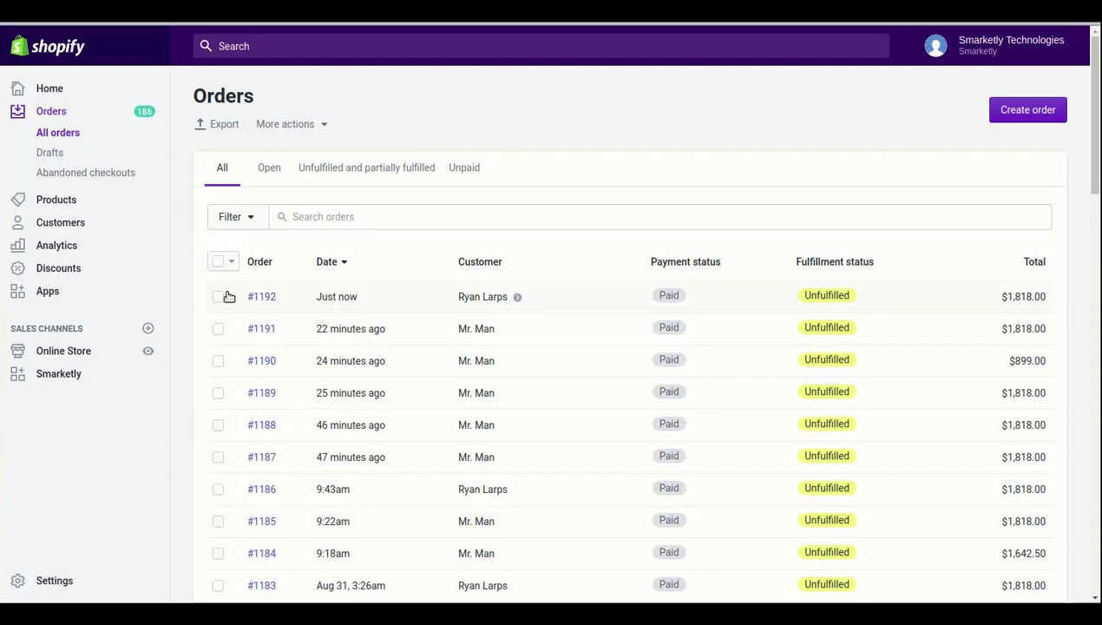
left_click(261, 297)
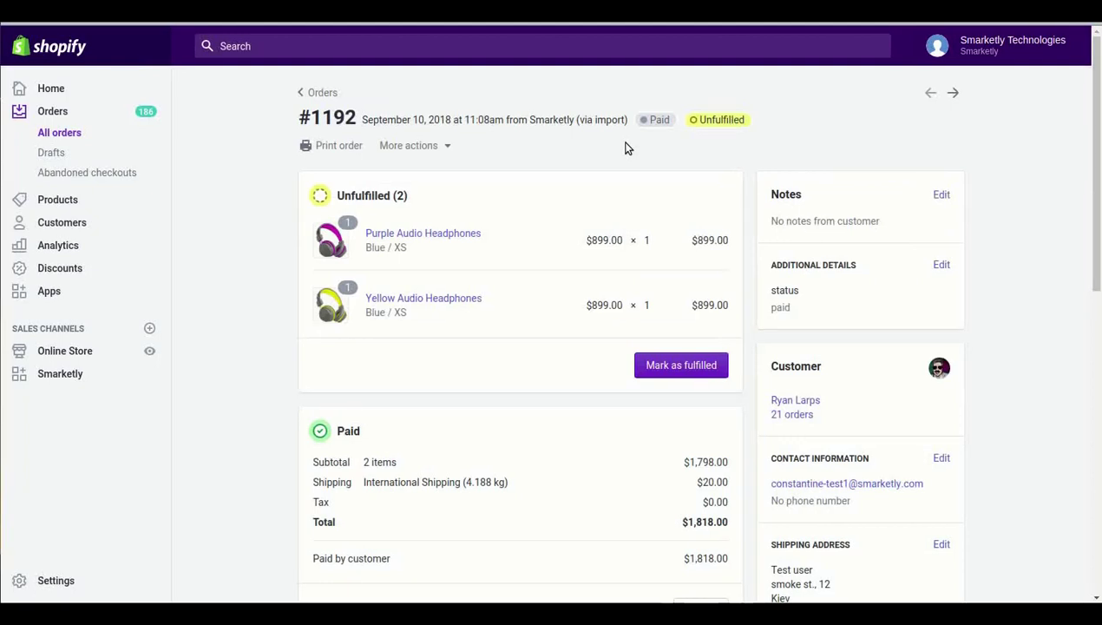
left_click_drag(608, 240, 726, 241)
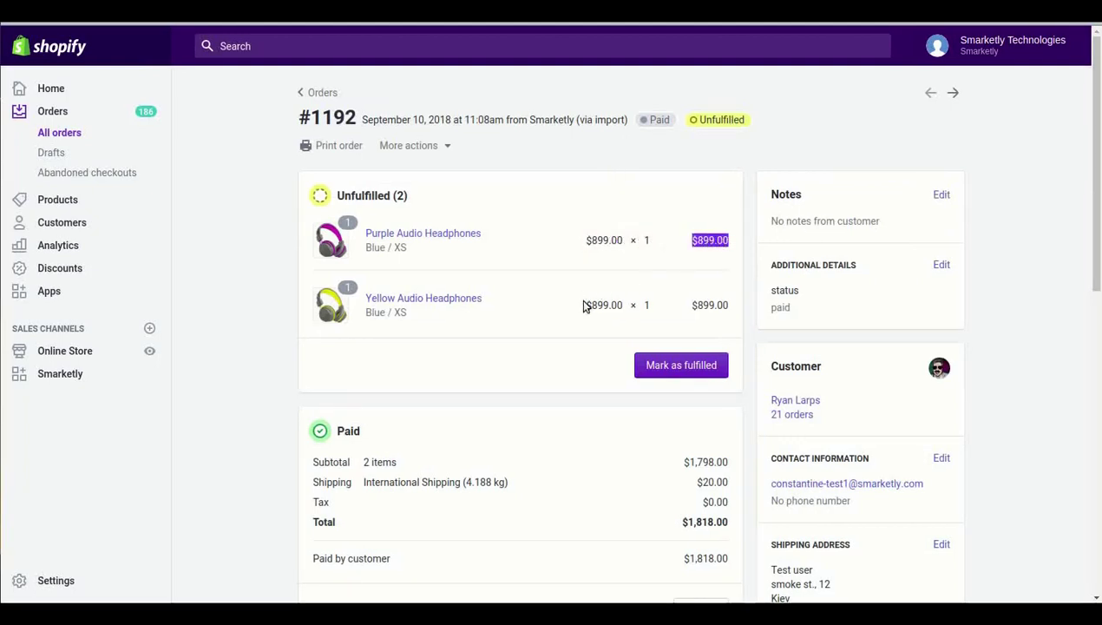
left_click_drag(692, 306, 725, 308)
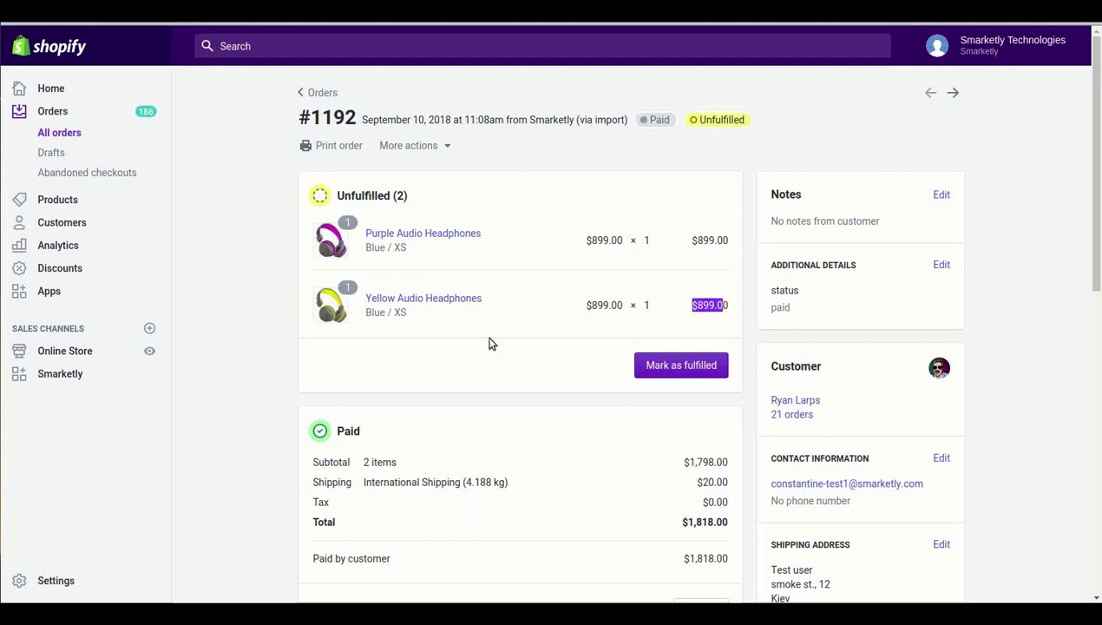
scroll(490, 344, "down", 2)
scroll(489, 345, "down", 1)
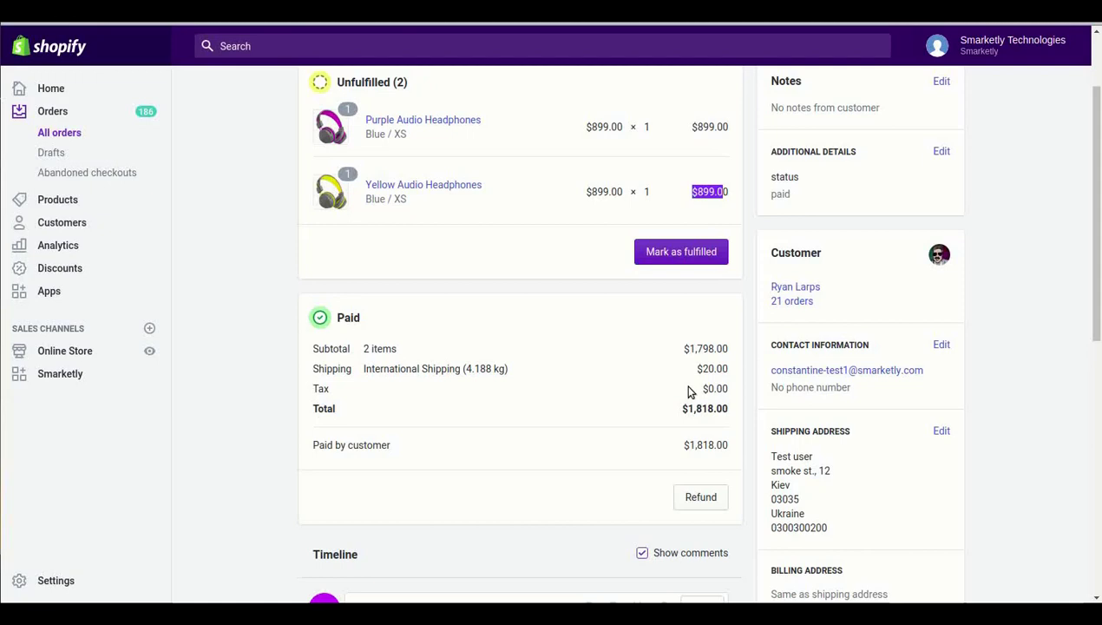
left_click(687, 387)
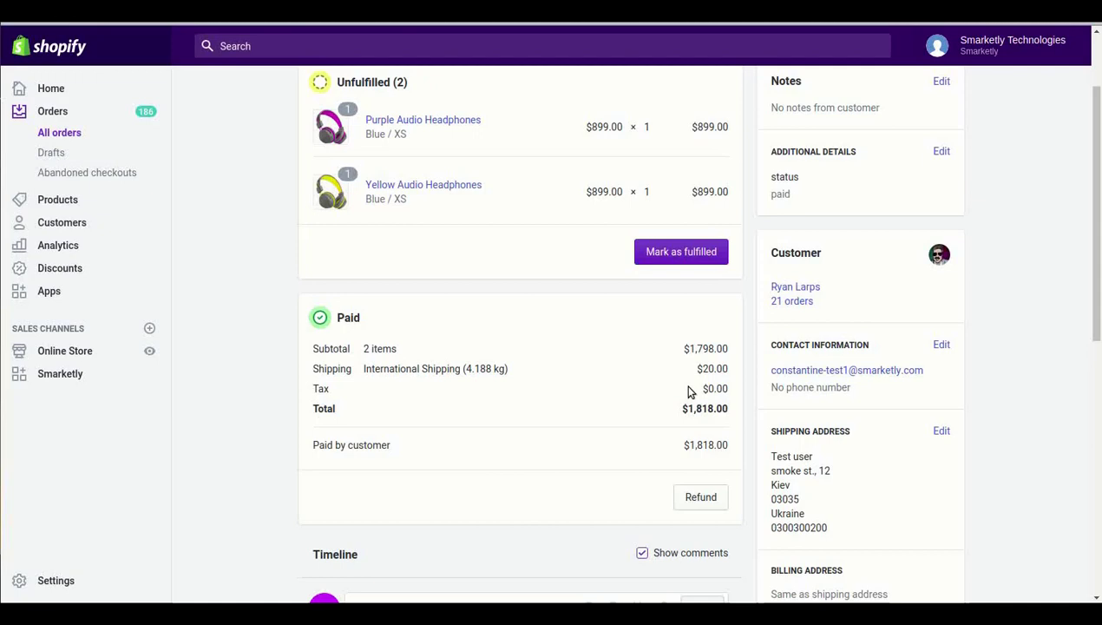
scroll(688, 391, "down", 3)
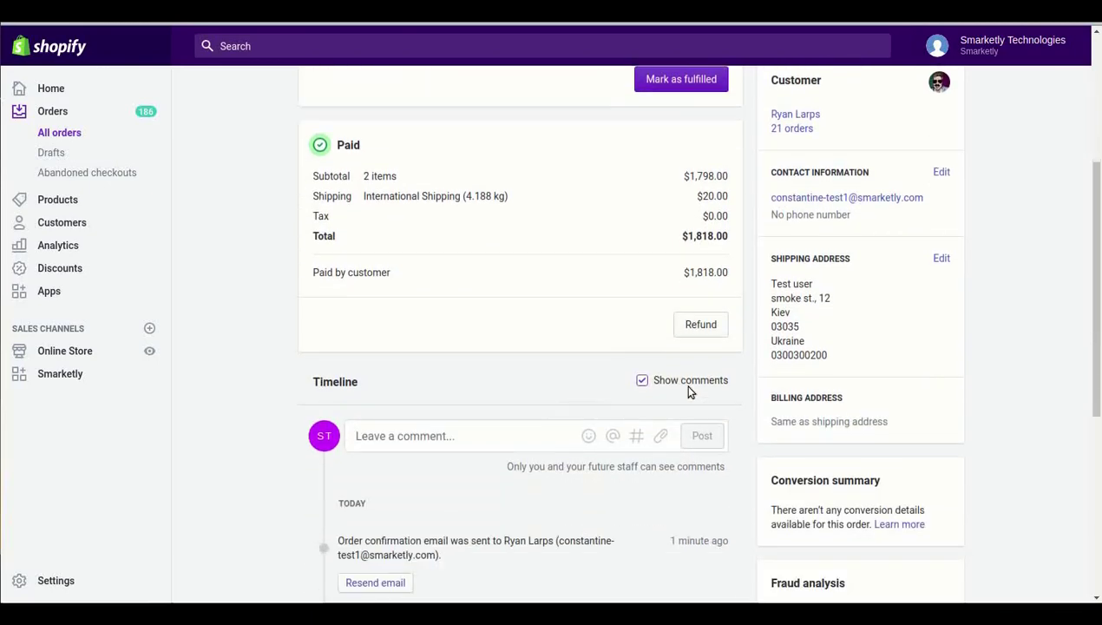
scroll(687, 387, "up", 3)
scroll(681, 382, "down", 1)
scroll(677, 389, "up", 2)
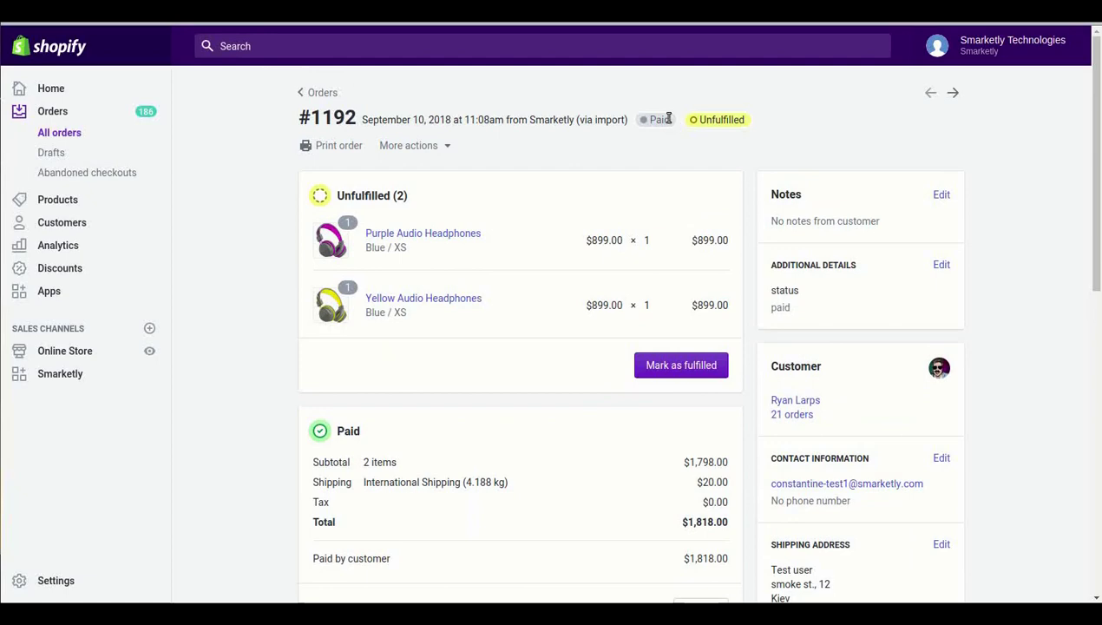
left_click_drag(669, 118, 653, 119)
left_click_drag(748, 123, 701, 120)
left_click(692, 149)
scroll(687, 154, "down", 8)
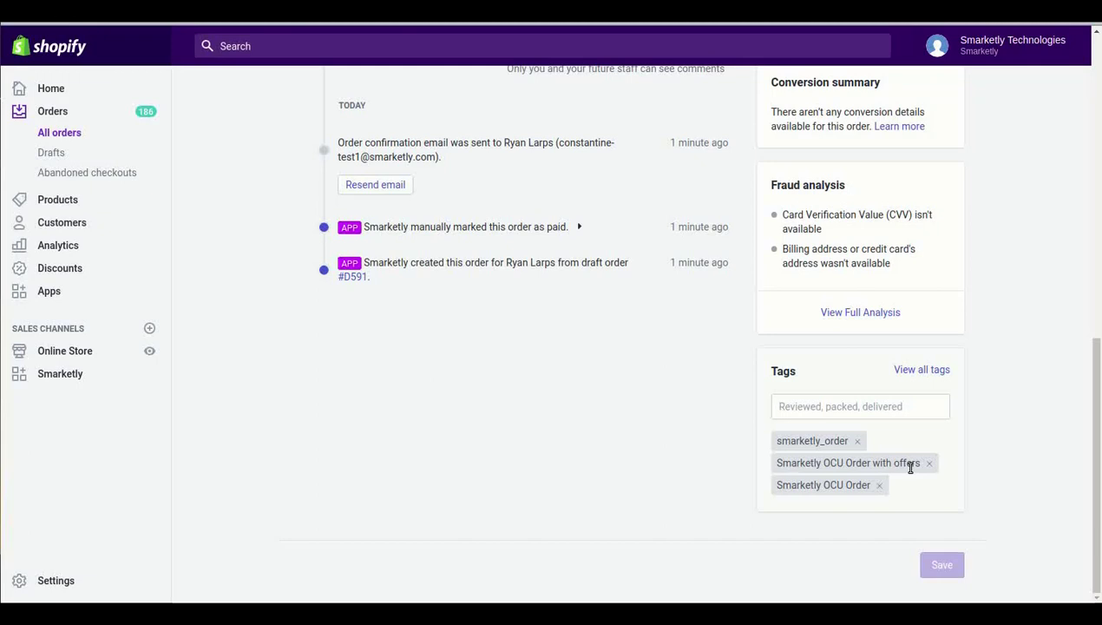
scroll(874, 356, "up", 10)
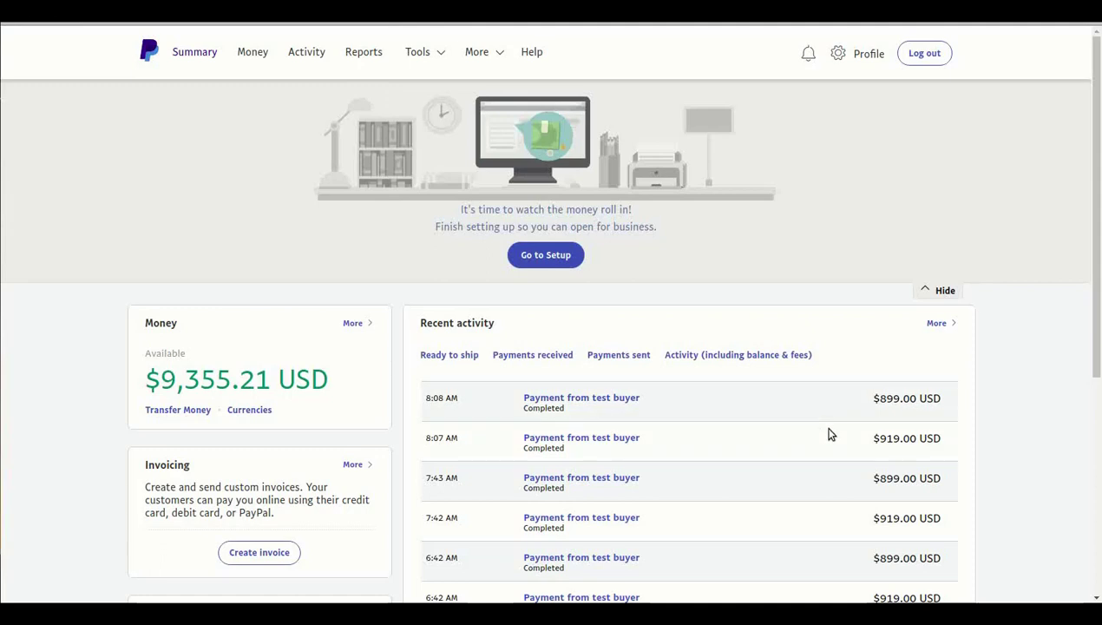
Highlight the $919.00 and $899.00 USD payments in PayPal's recent activity
left_click_drag(866, 443, 944, 443)
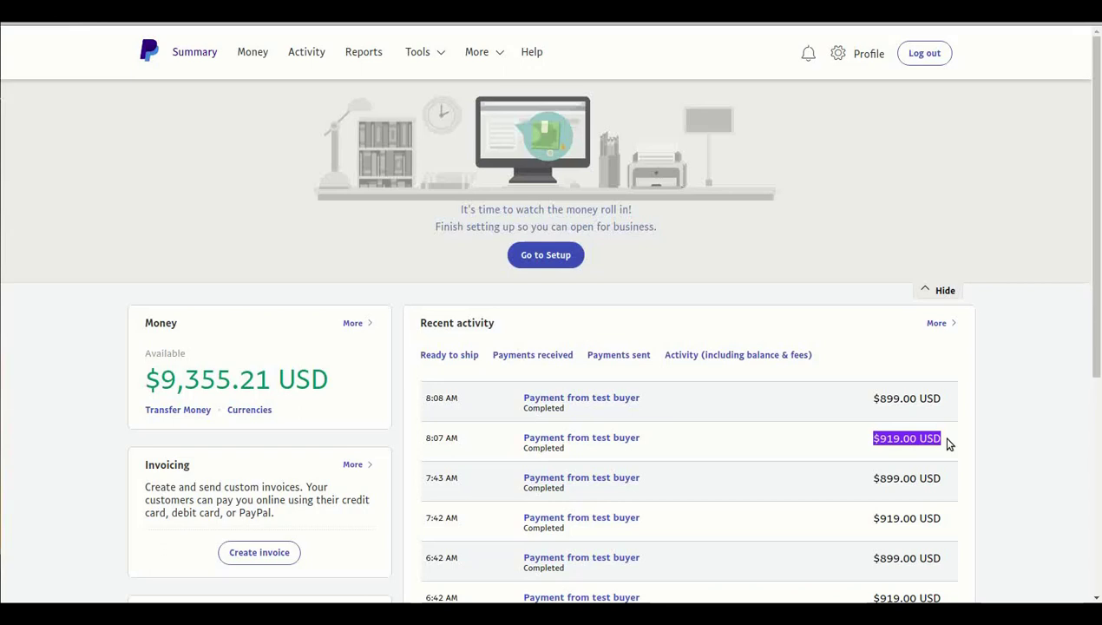
left_click_drag(863, 400, 948, 405)
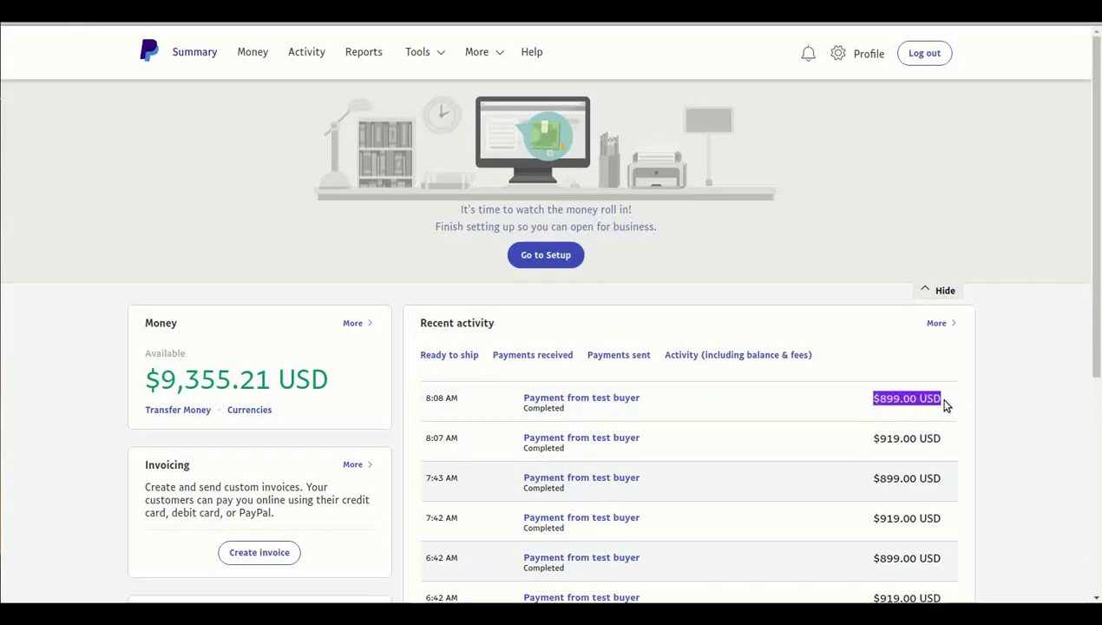